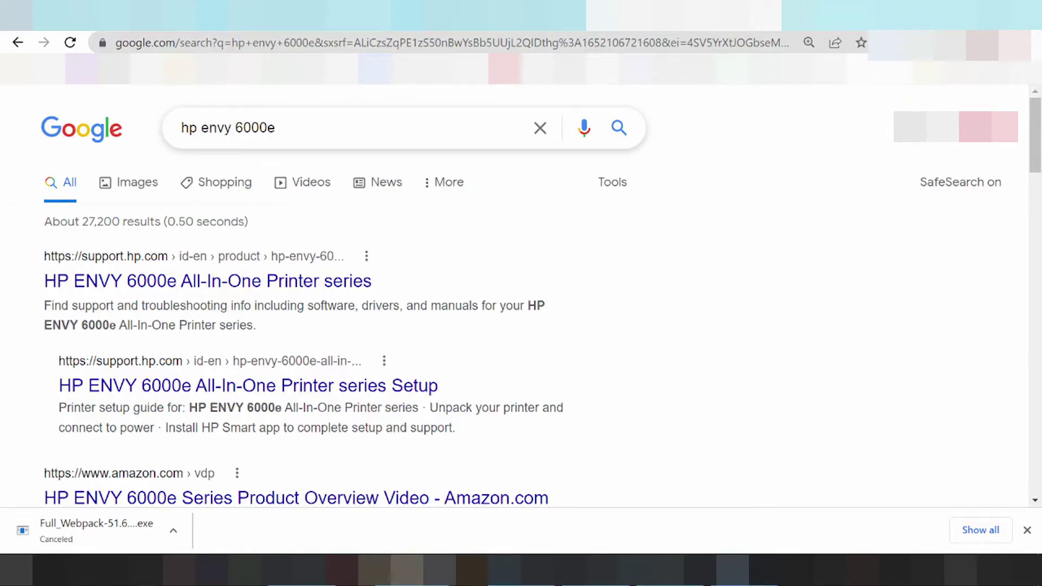
# Step: Extend the Google query to 'hp envy 6000e driver download' and run the search
pyautogui.click(276, 128)
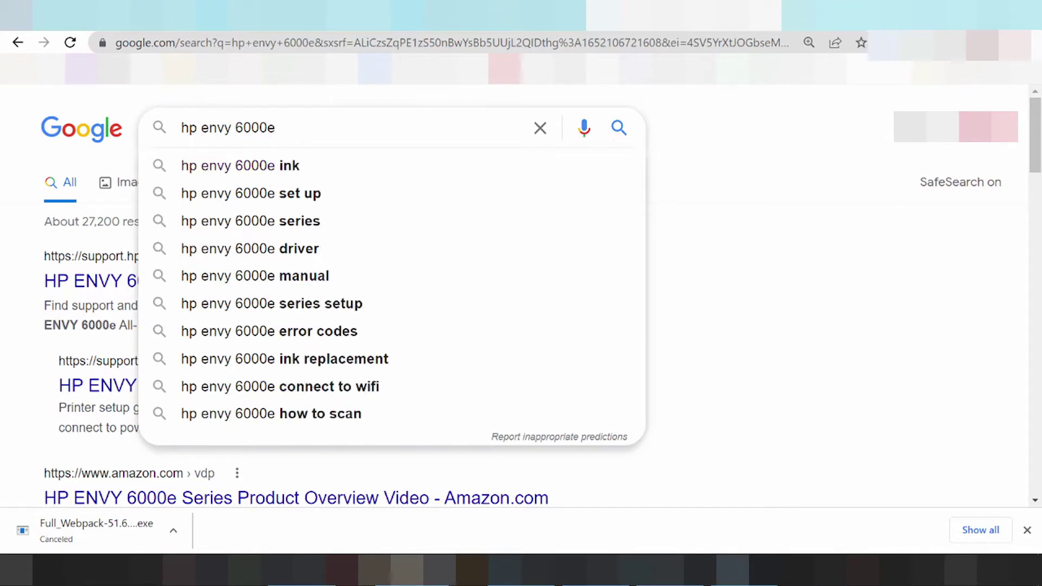
pyautogui.write('driver downo')
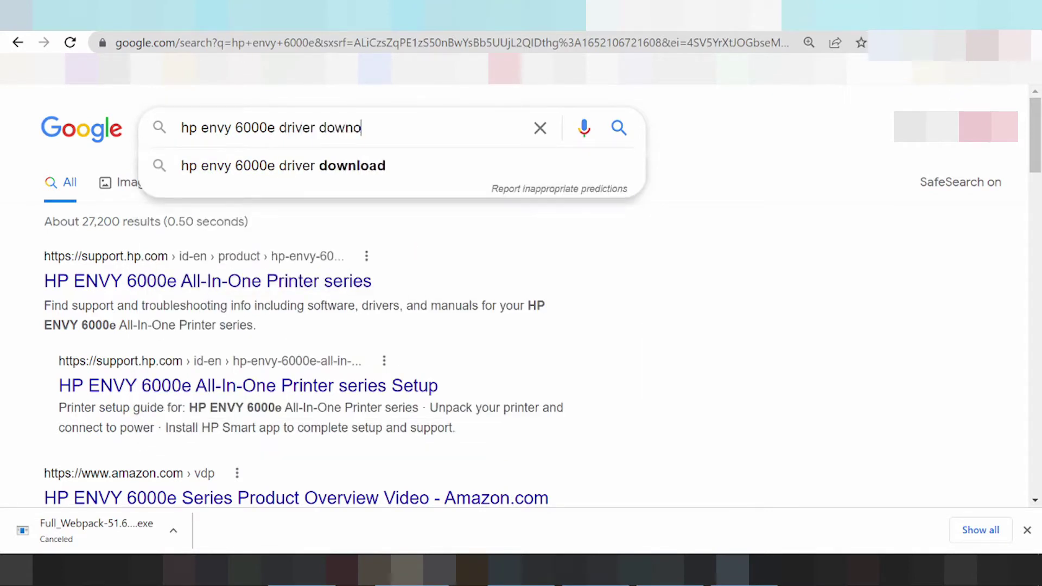
pyautogui.press('BackSpace')
pyautogui.write('load')
pyautogui.press('Return')
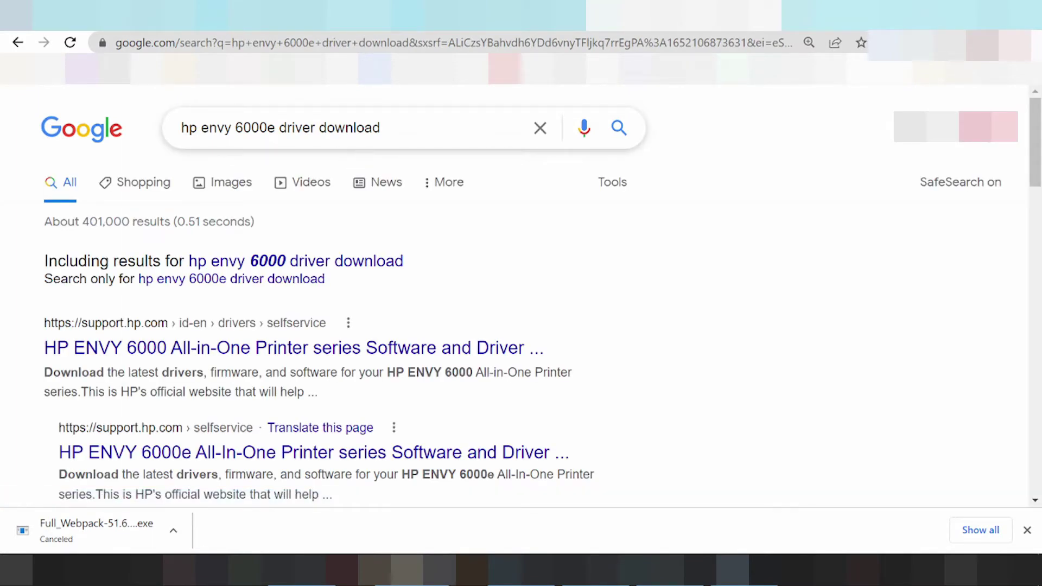
# Step: Scroll the results to find the support.hp.com 'HP ENVY 6000e All-In-One Printer series Software and Driver' page
pyautogui.scroll(-1, 375, 150)
pyautogui.scroll(-3, 376, 154)
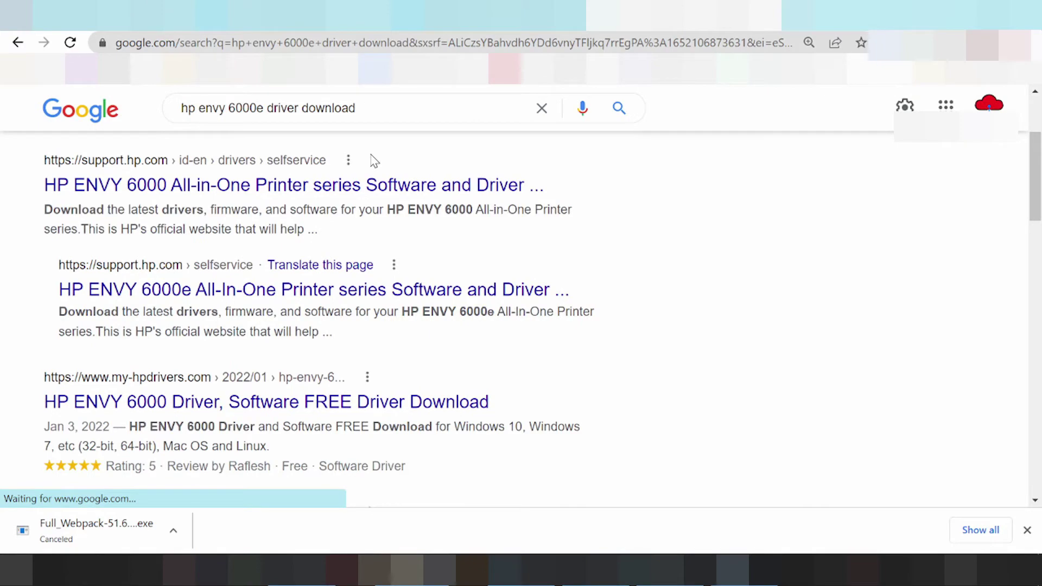
pyautogui.scroll(-6, 380, 164)
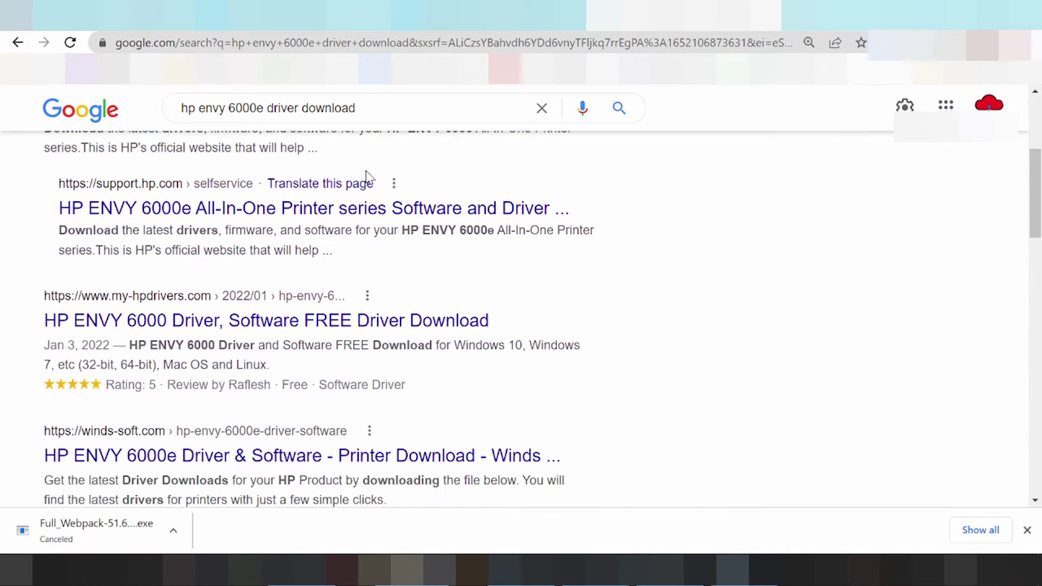
pyautogui.scroll(-5, 363, 186)
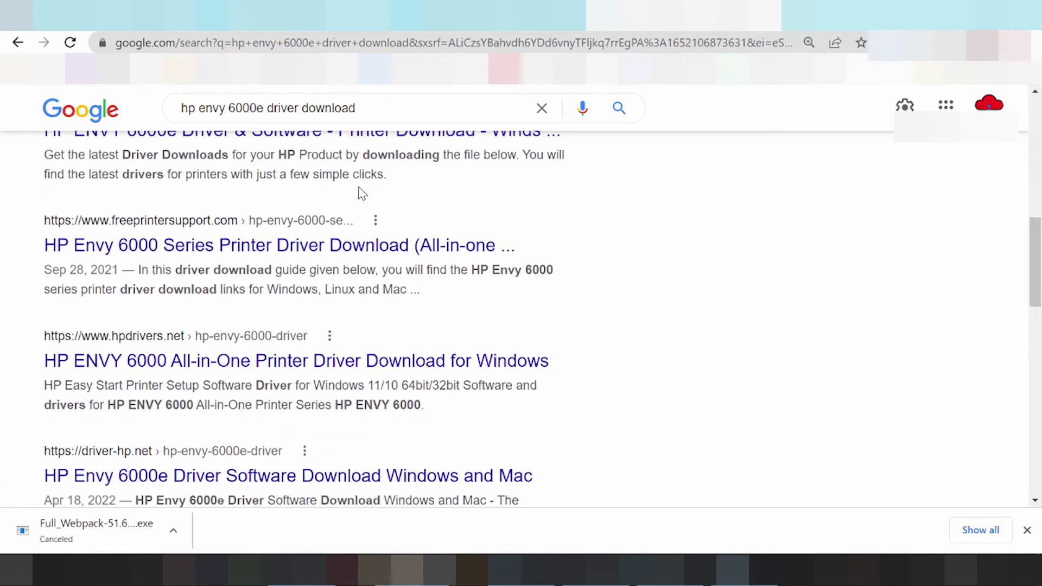
pyautogui.scroll(-3, 361, 198)
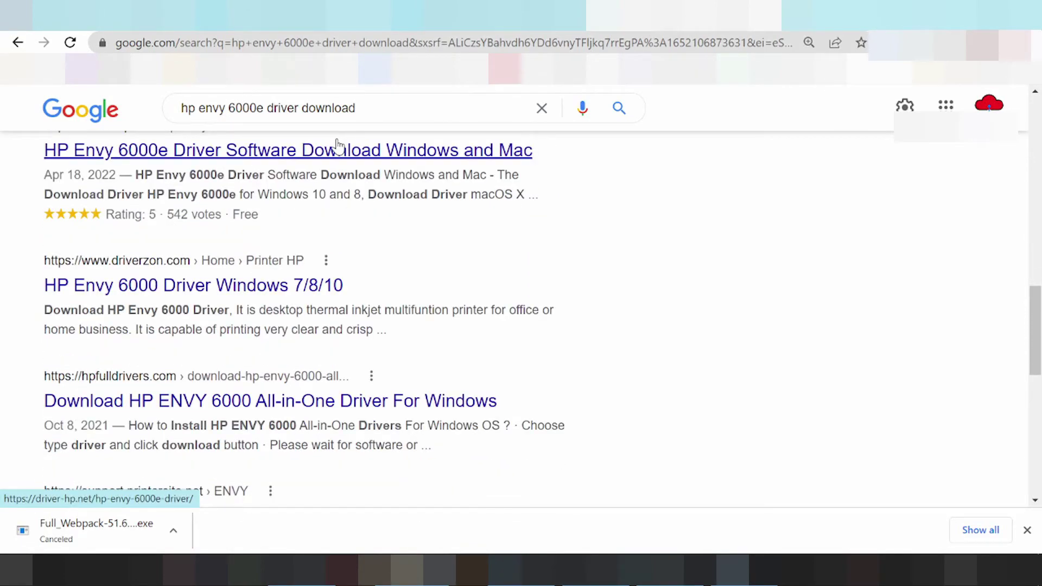
pyautogui.scroll(4, 367, 152)
pyautogui.scroll(8, 369, 154)
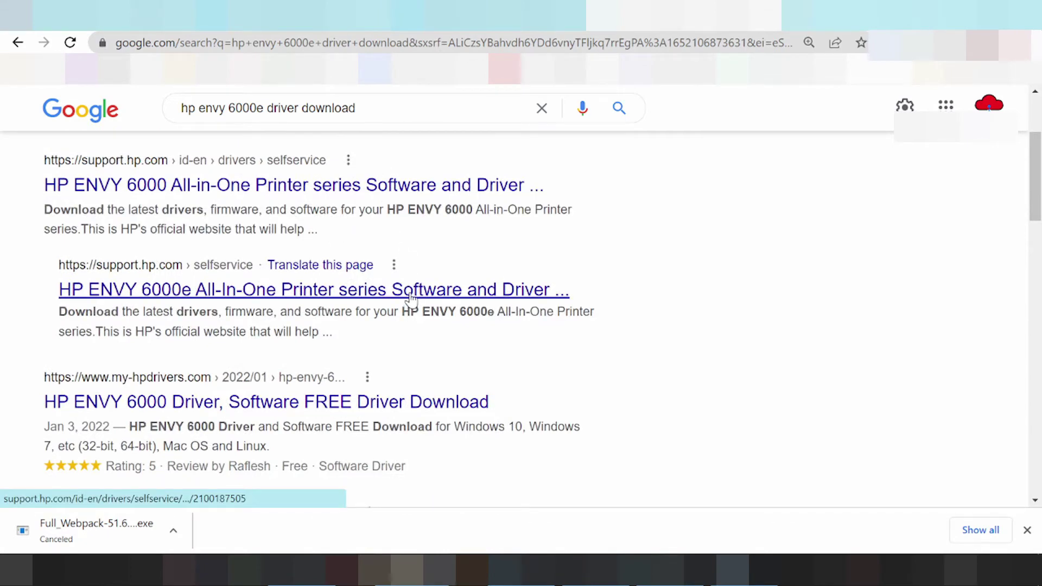
pyautogui.scroll(3, 380, 282)
pyautogui.scroll(-3, 357, 234)
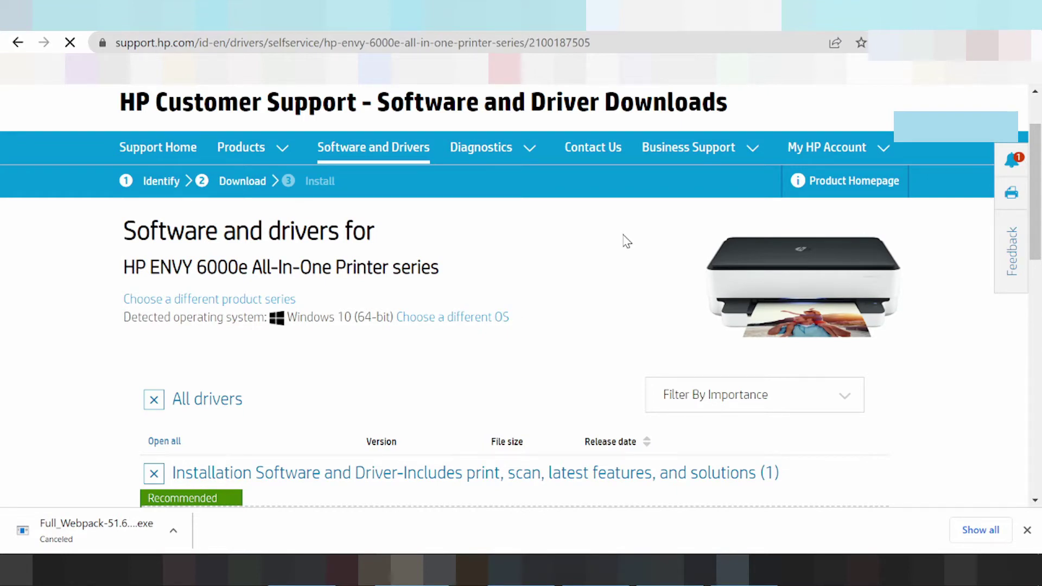
# Step: Try Mac OS as the operating system and view its version list
pyautogui.scroll(-5, 626, 242)
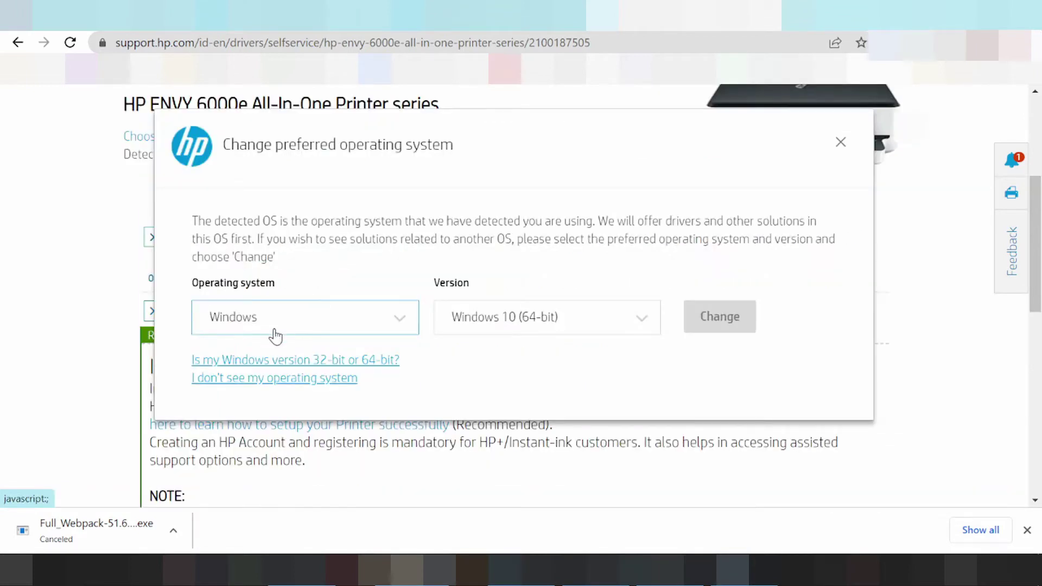
pyautogui.click(276, 325)
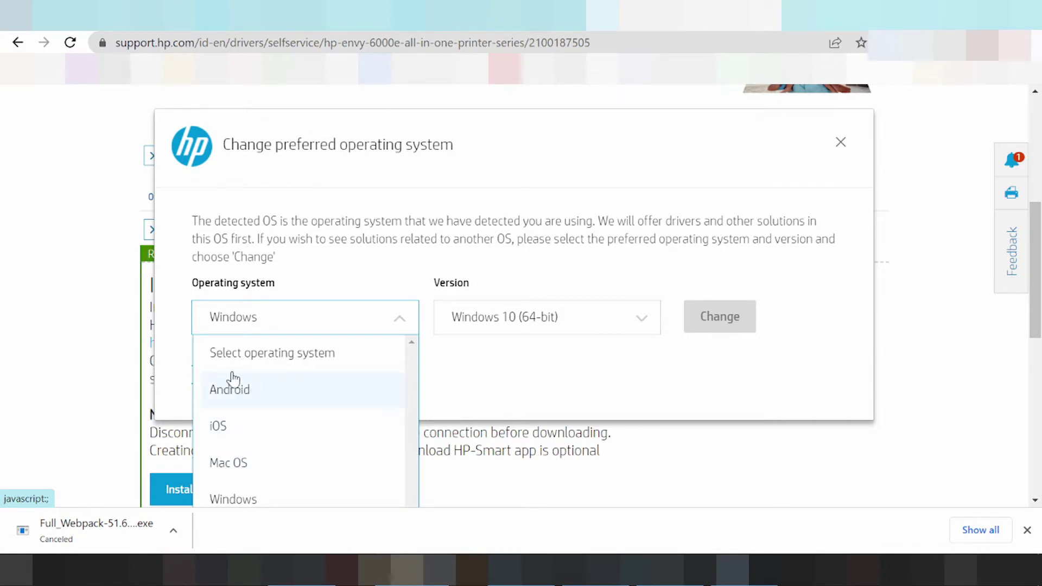
pyautogui.click(227, 464)
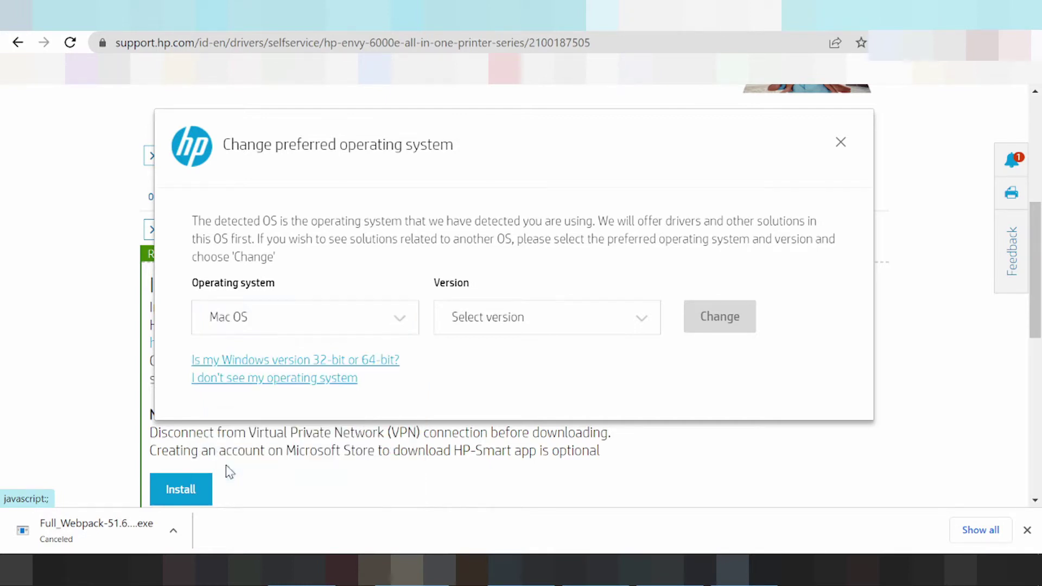
pyautogui.click(520, 309)
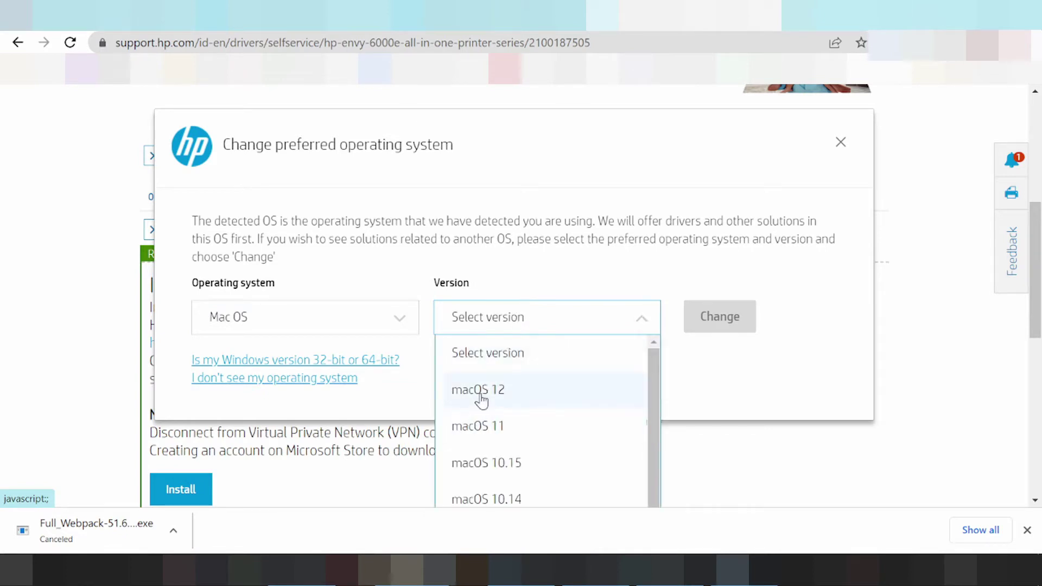
pyautogui.scroll(-3, 521, 423)
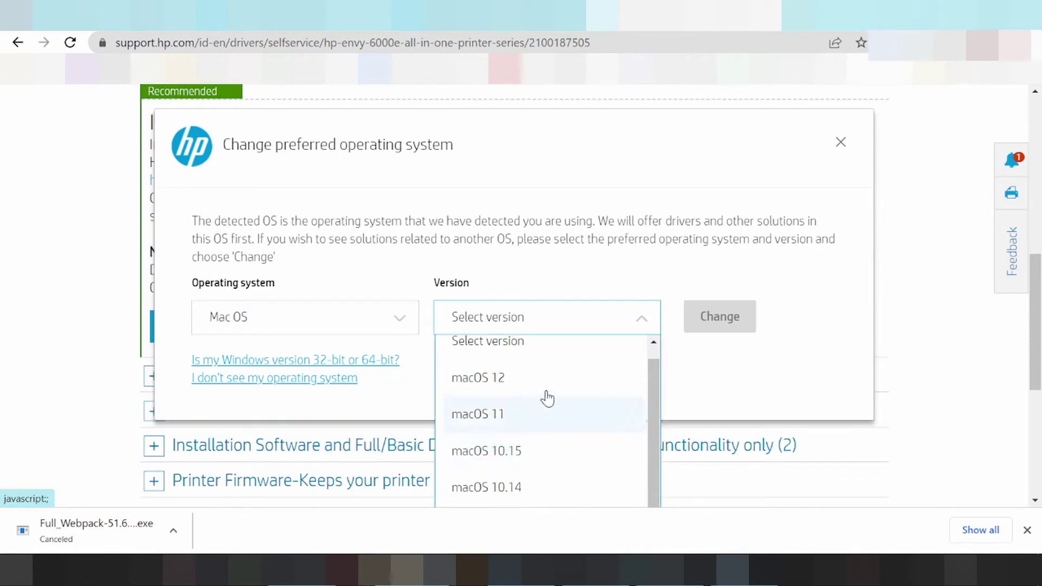
# Step: Switch the operating system to Android and view its version list
pyautogui.click(411, 325)
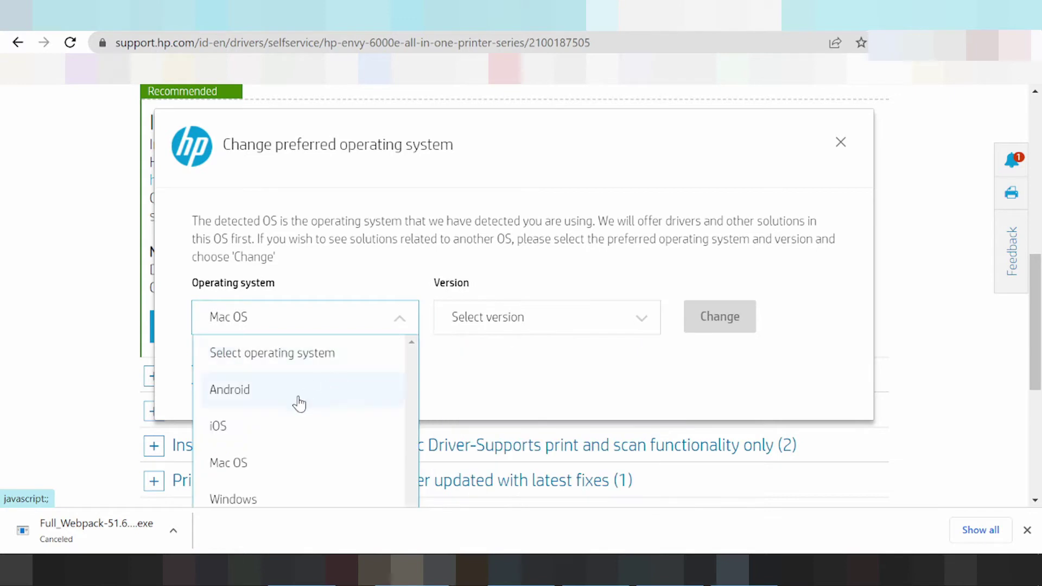
pyautogui.scroll(-2, 260, 461)
pyautogui.click(251, 400)
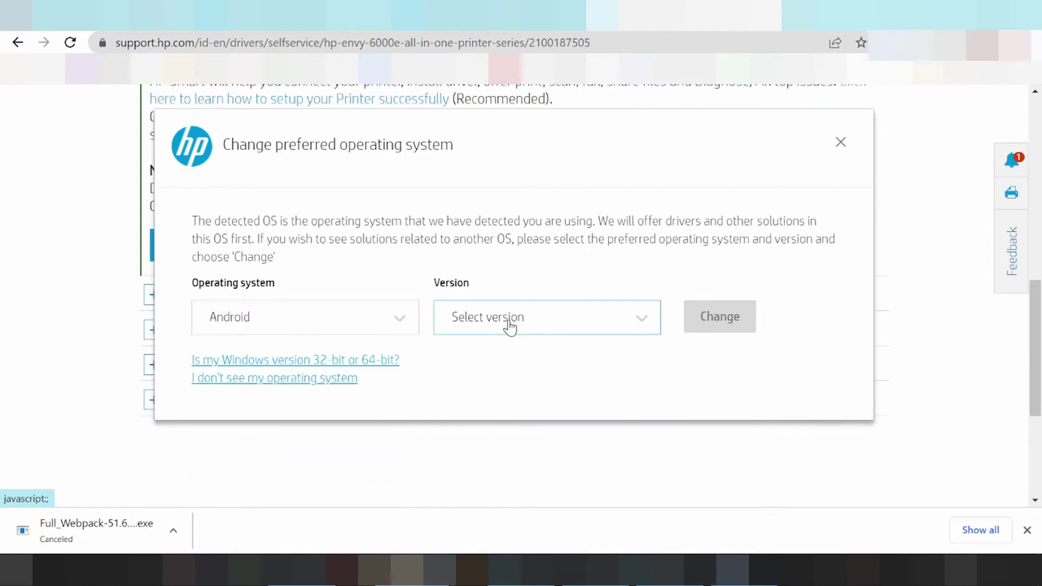
pyautogui.click(510, 328)
pyautogui.scroll(-1, 507, 439)
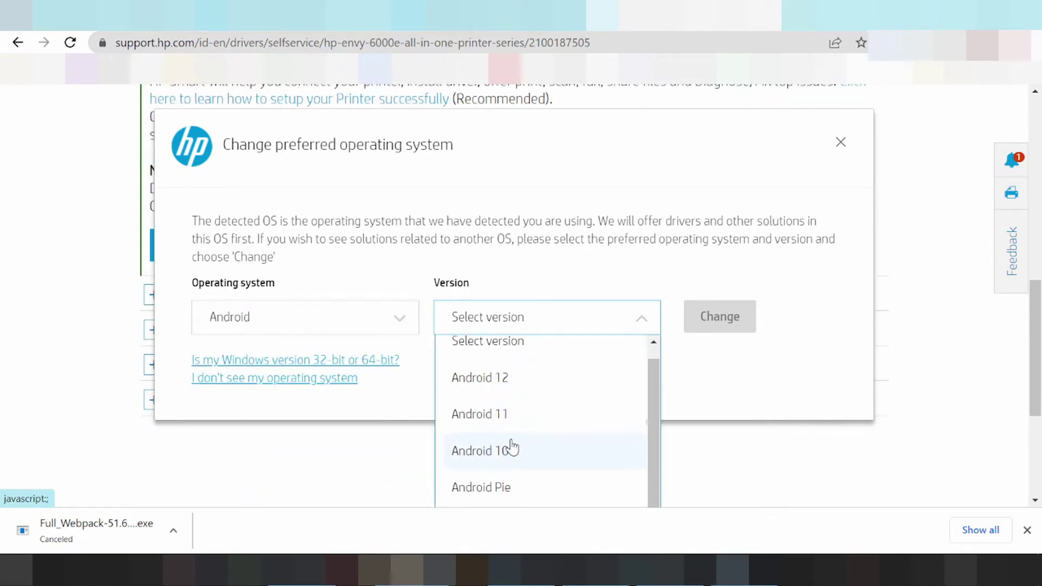
# Step: Try iOS and its versions, then settle on Windows as the operating system
pyautogui.click(355, 320)
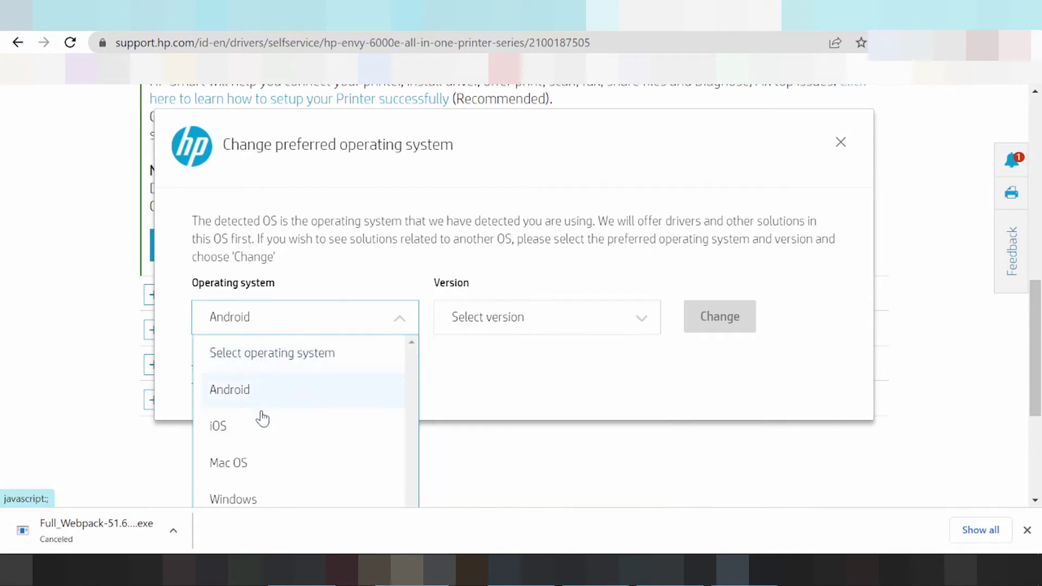
pyautogui.click(248, 428)
pyautogui.click(530, 319)
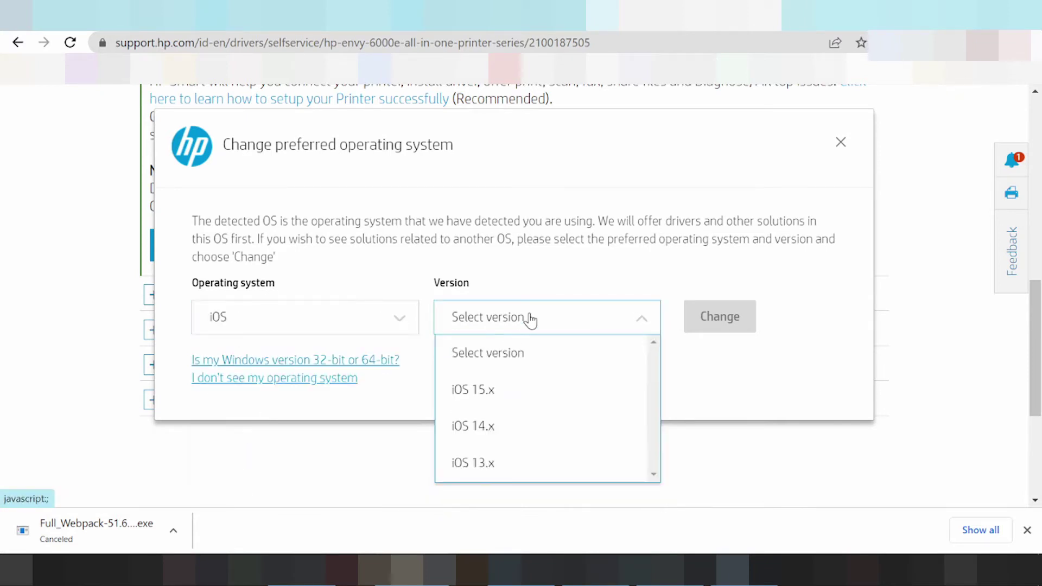
pyautogui.scroll(-5, 464, 434)
pyautogui.click(365, 325)
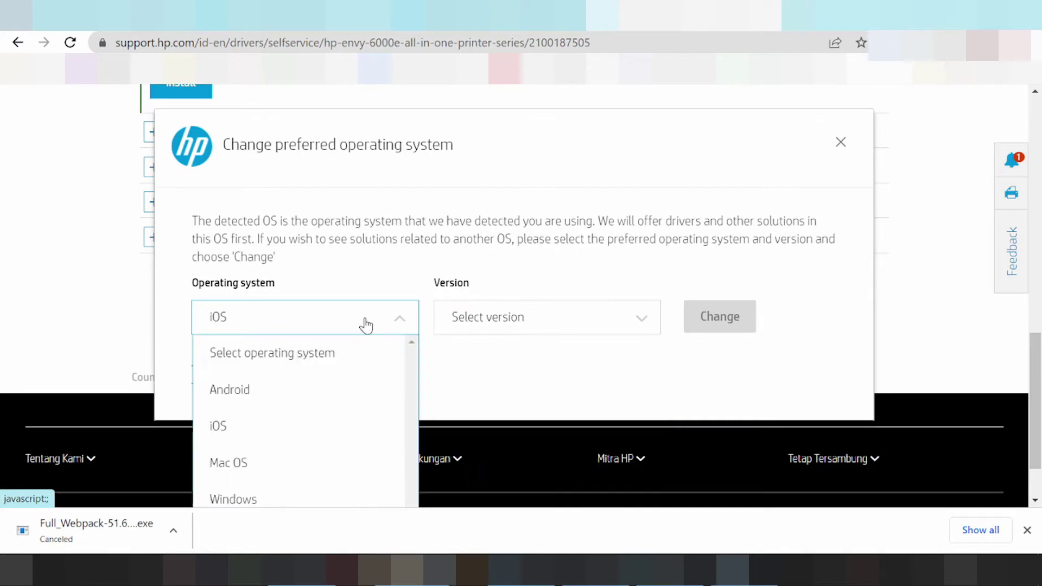
pyautogui.click(250, 502)
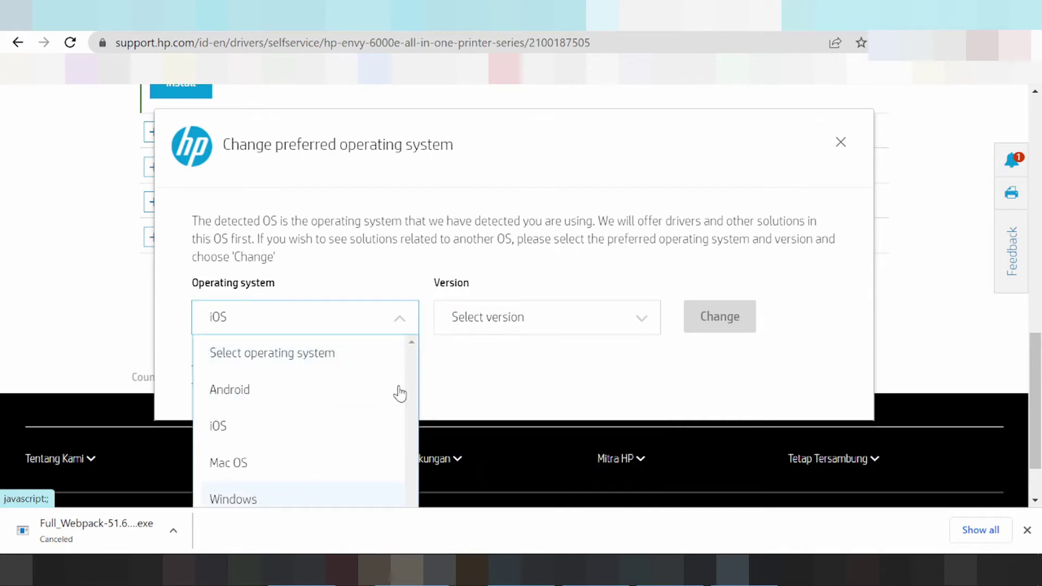
# Step: Choose Windows 11 from the Version list and apply it with Change
pyautogui.click(474, 323)
pyautogui.click(502, 266)
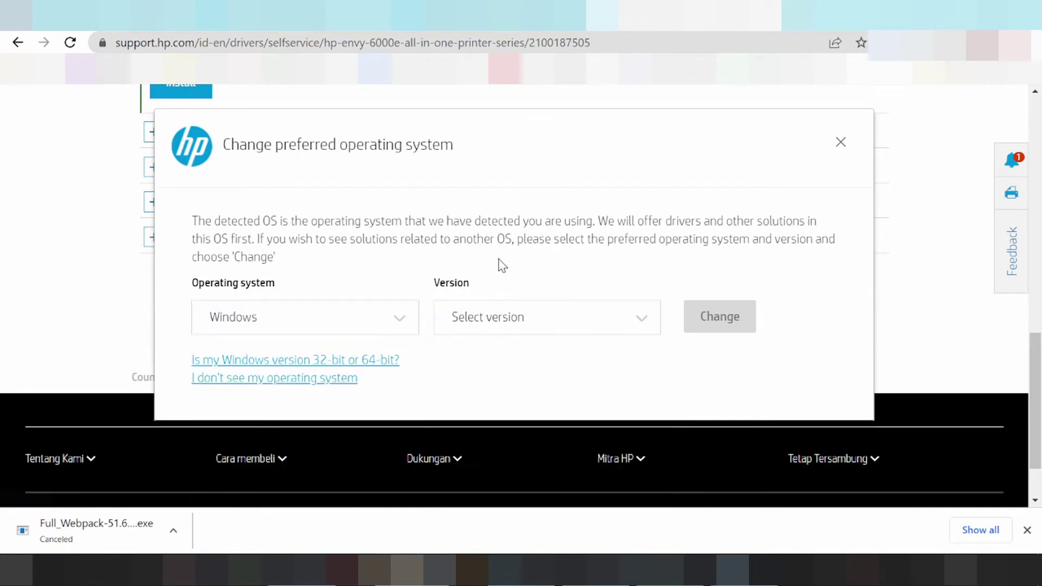
pyautogui.scroll(-1, 506, 255)
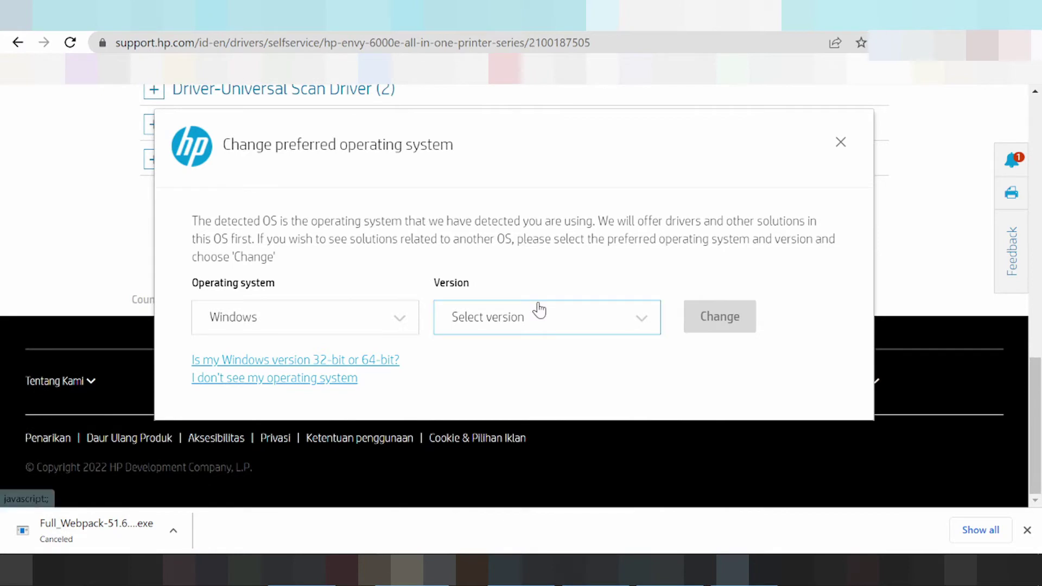
pyautogui.scroll(2, 545, 314)
pyautogui.scroll(2, 546, 314)
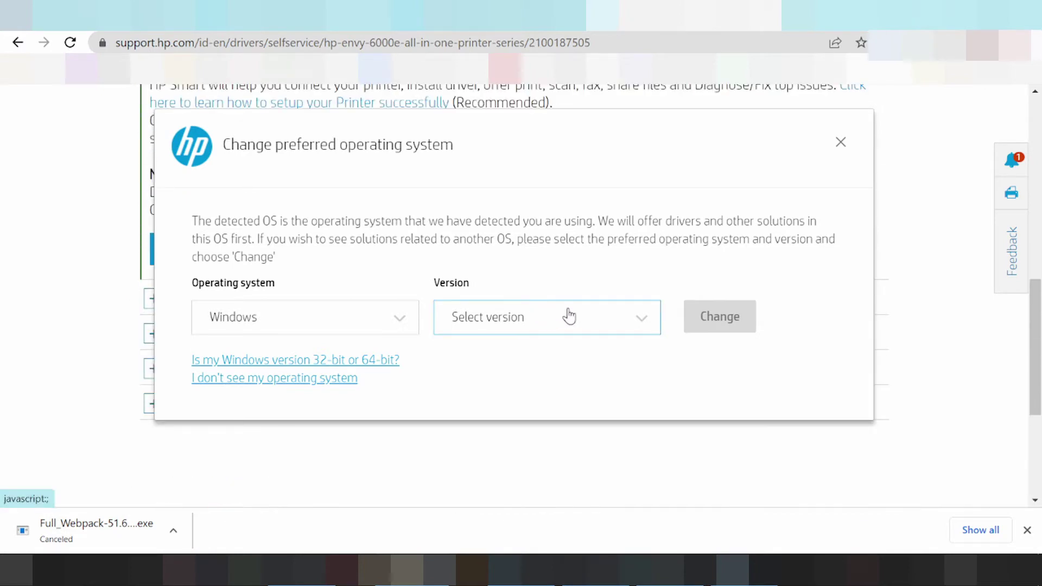
pyautogui.click(493, 318)
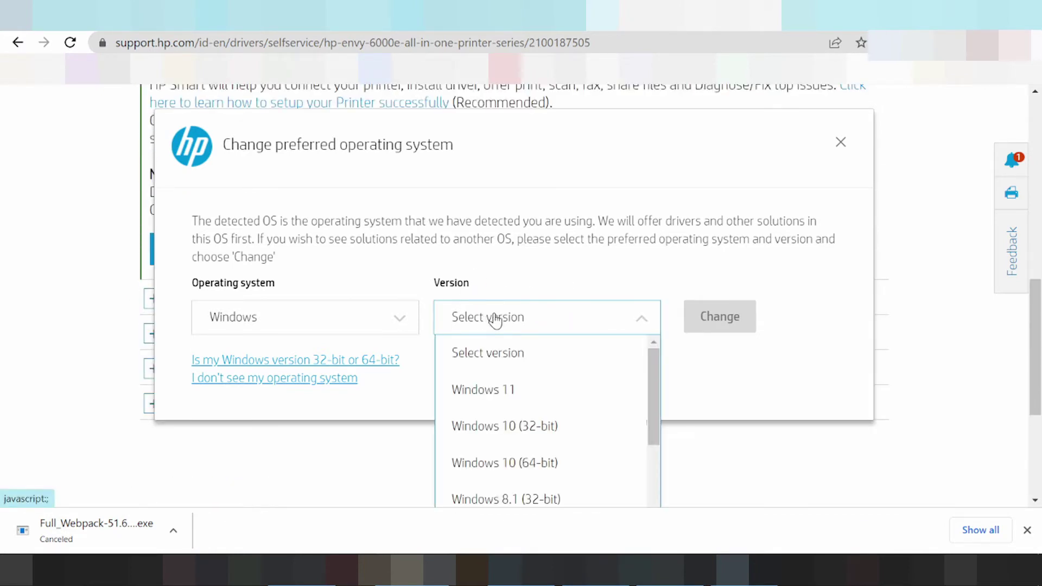
pyautogui.scroll(-3, 504, 413)
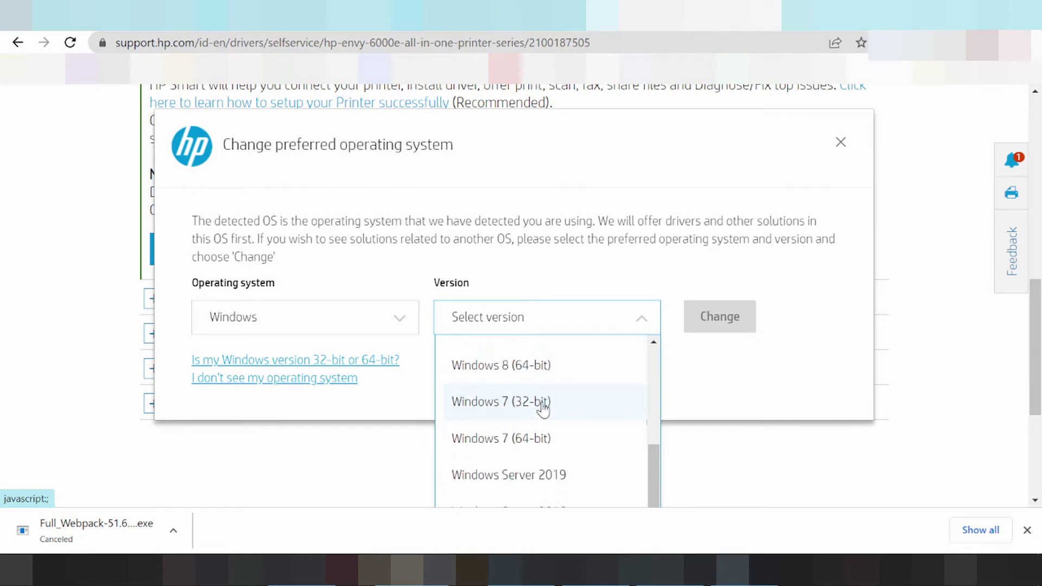
pyautogui.scroll(3, 549, 392)
pyautogui.scroll(-2, 548, 392)
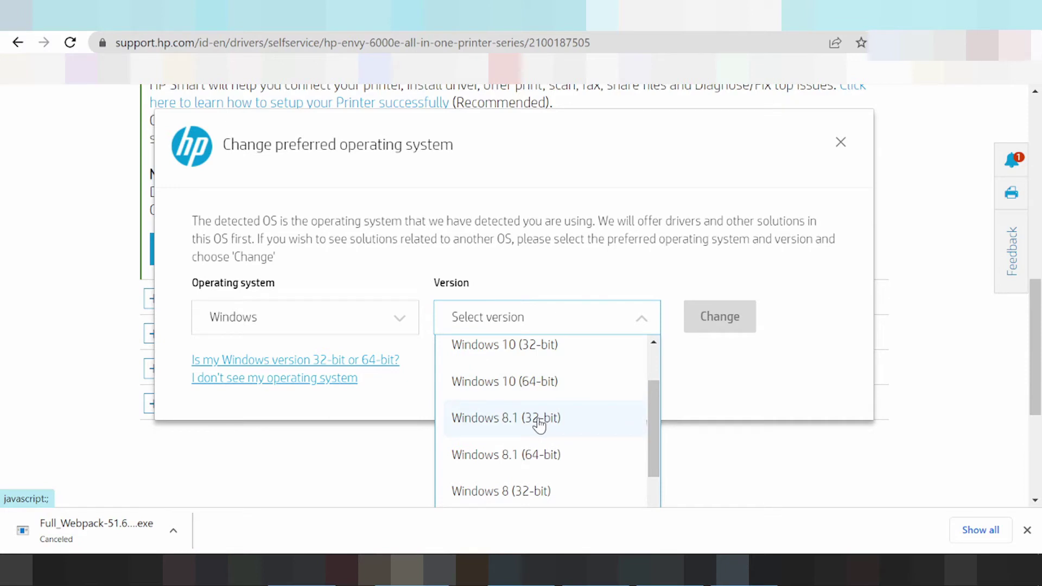
pyautogui.scroll(-3, 539, 425)
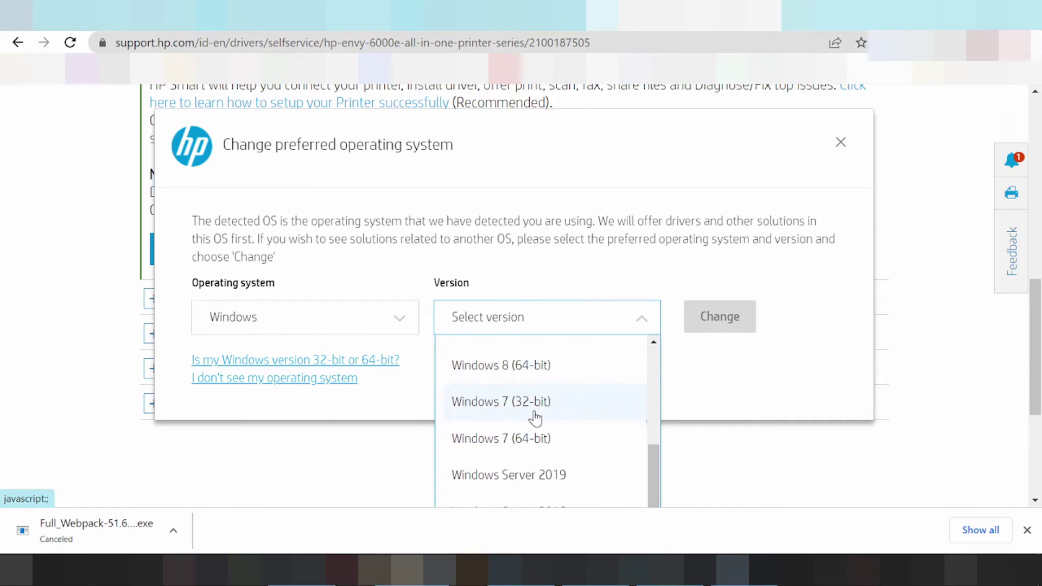
pyautogui.scroll(3, 532, 415)
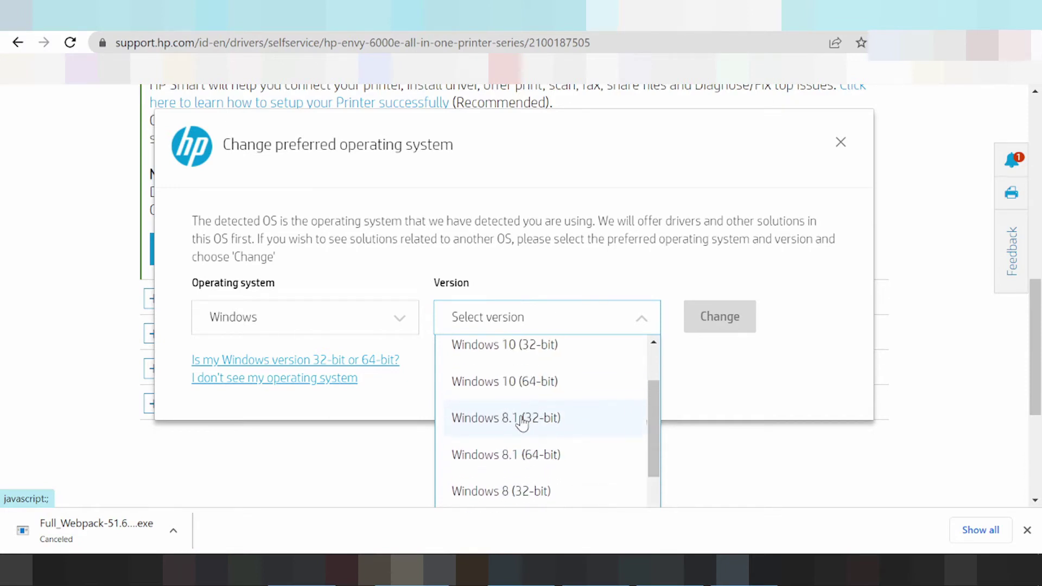
pyautogui.scroll(-3, 522, 422)
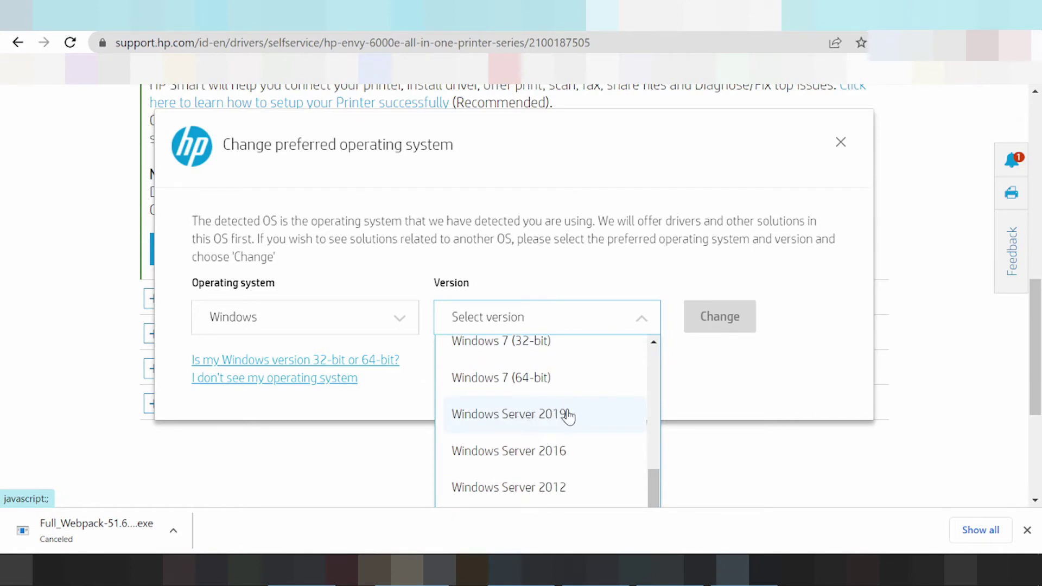
pyautogui.scroll(5, 568, 415)
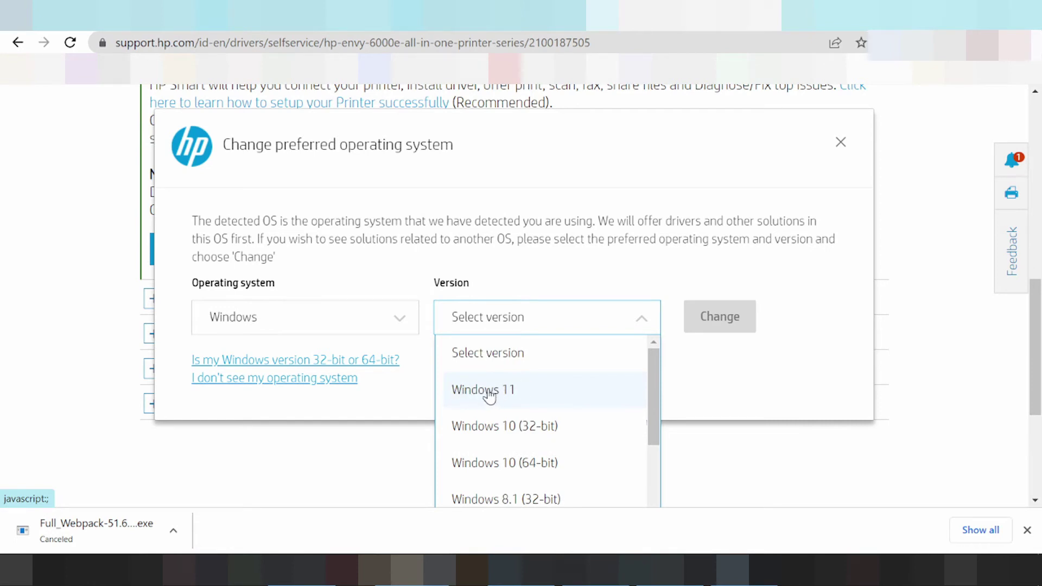
pyautogui.click(490, 396)
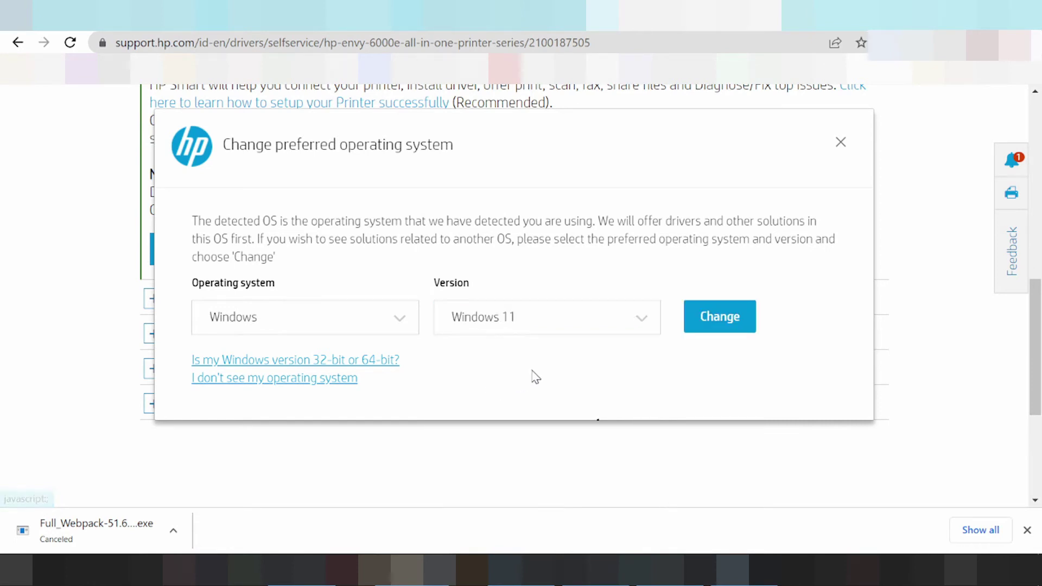
pyautogui.click(737, 324)
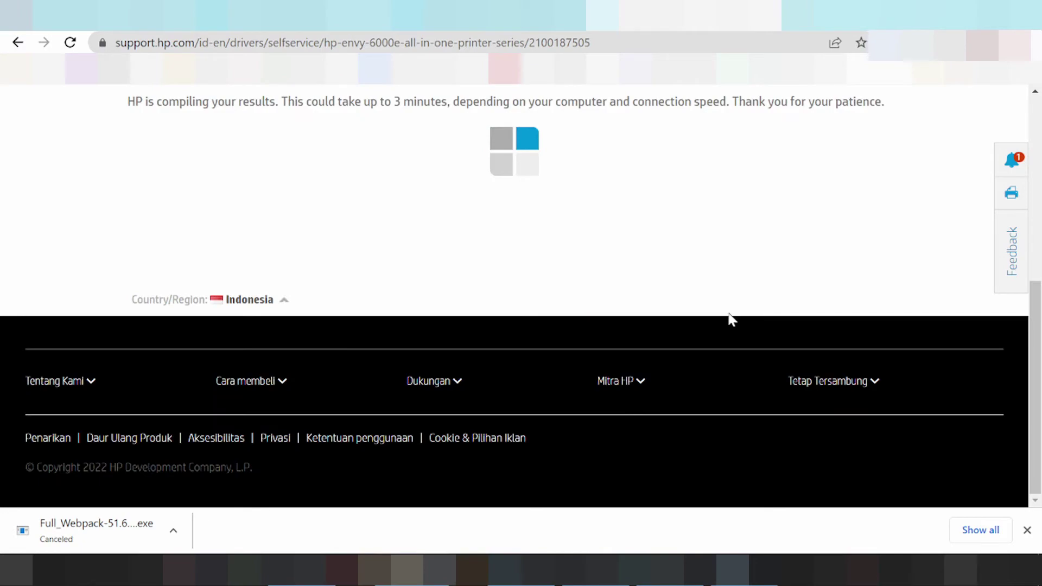
# Step: Scroll to the driver categories and expand Driver-Universal Scan Driver
pyautogui.scroll(-2, 703, 307)
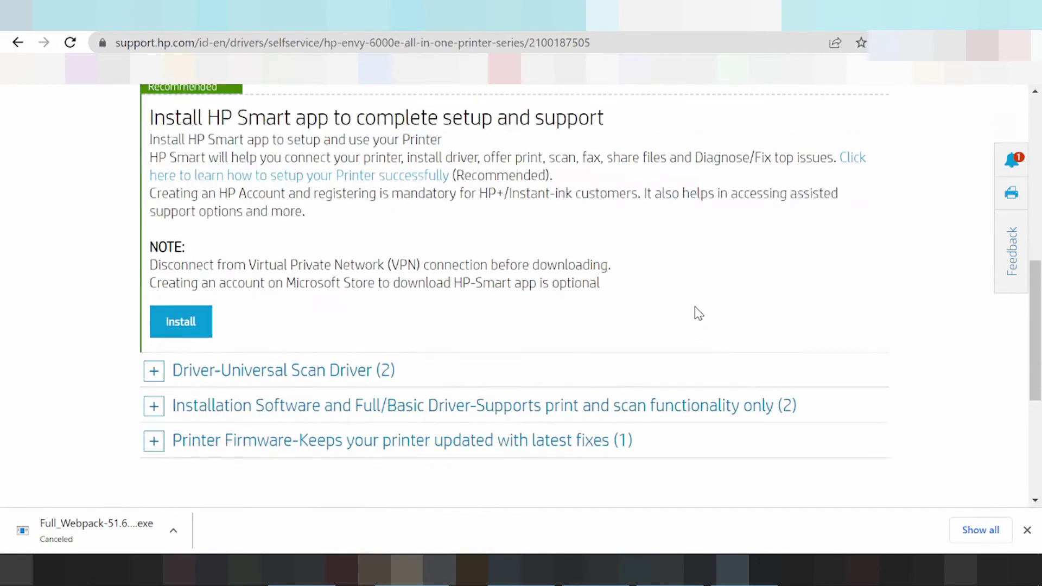
pyautogui.scroll(2, 695, 310)
pyautogui.scroll(4, 694, 299)
pyautogui.scroll(-2, 691, 291)
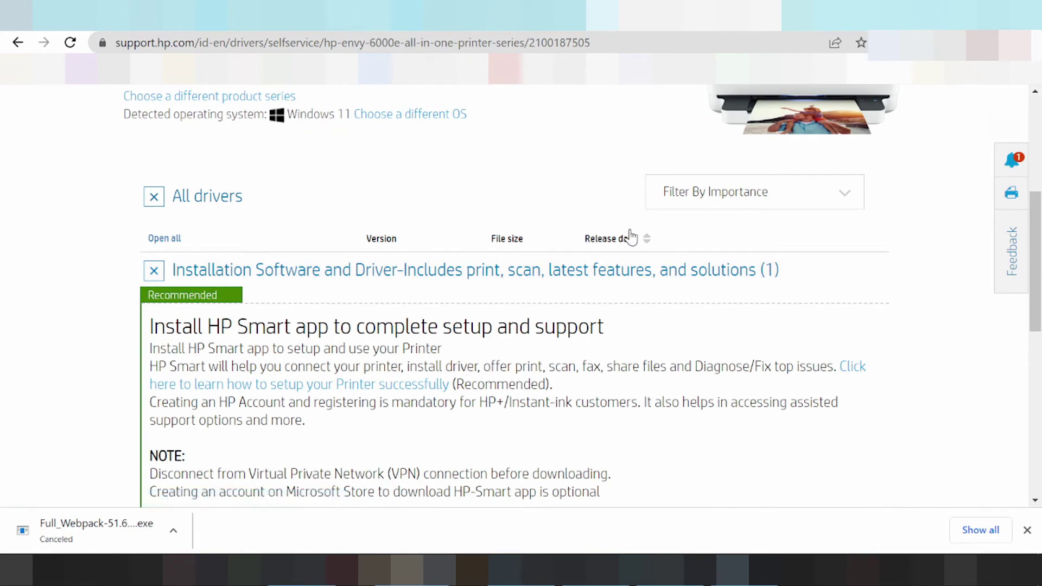
pyautogui.scroll(-2, 611, 217)
pyautogui.scroll(-1, 609, 216)
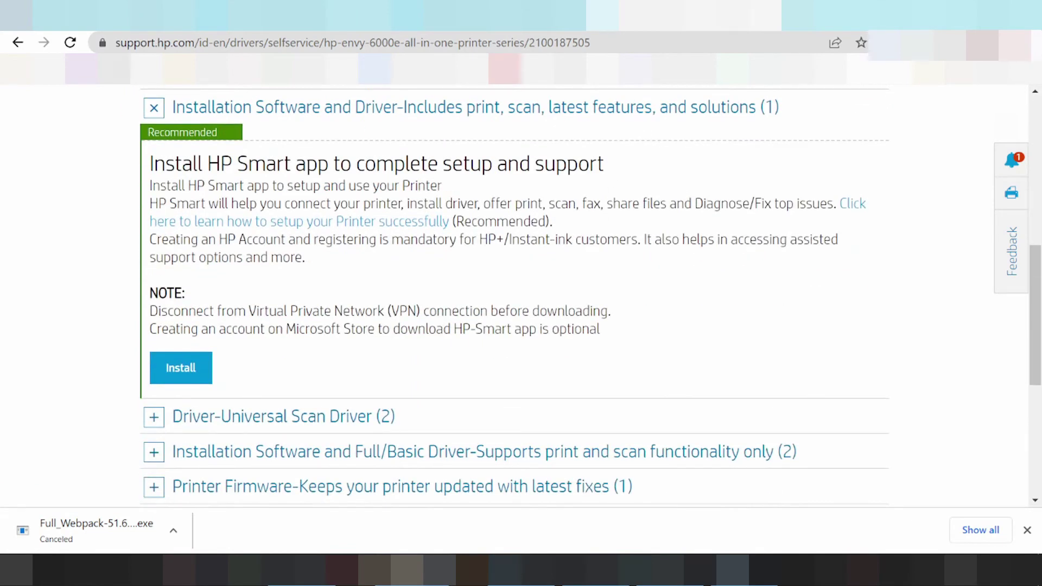
pyautogui.moveTo(165, 163); pyautogui.dragTo(492, 164)
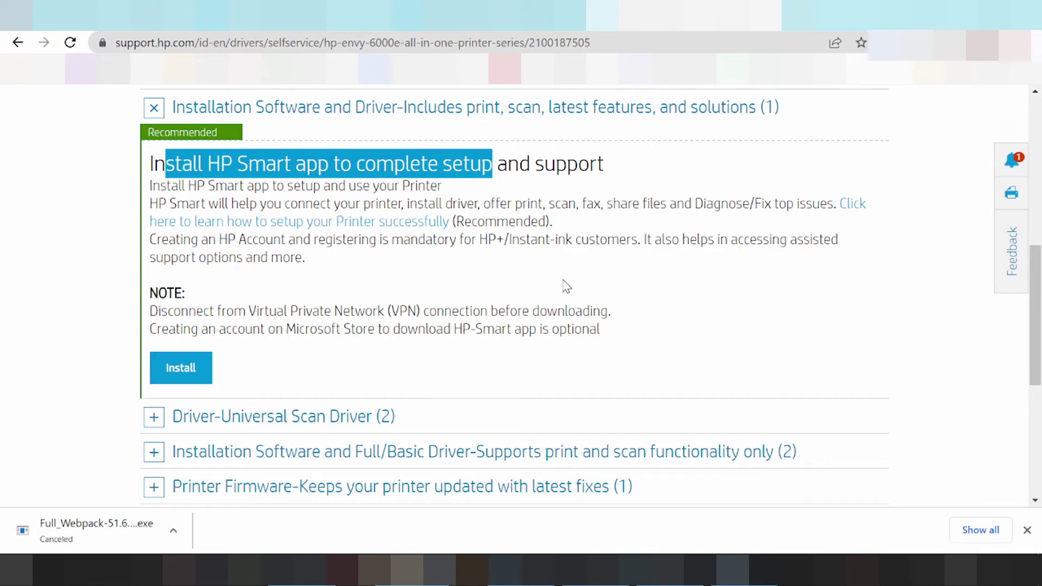
pyautogui.scroll(-2, 563, 284)
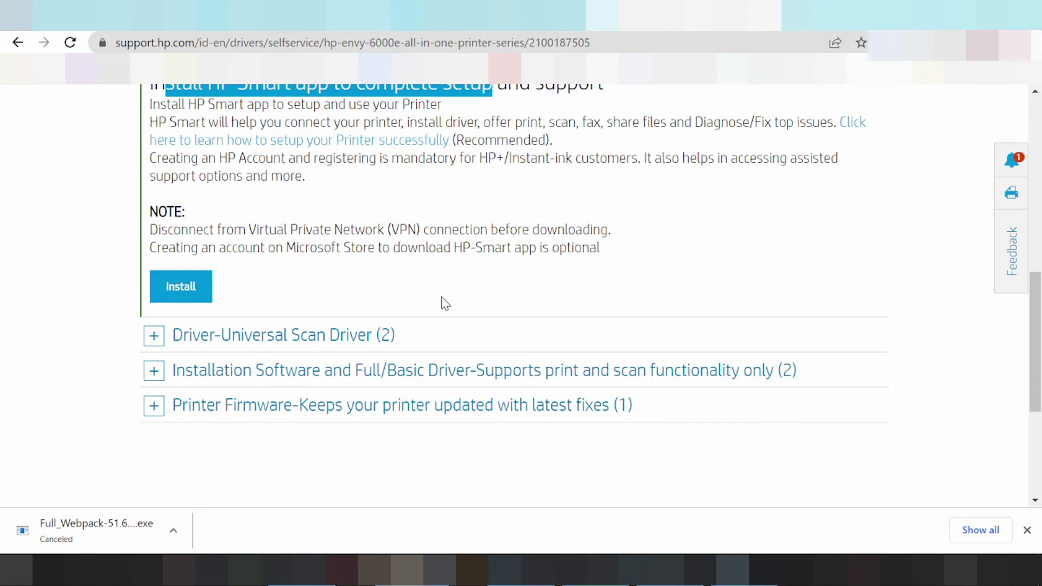
pyautogui.click(392, 339)
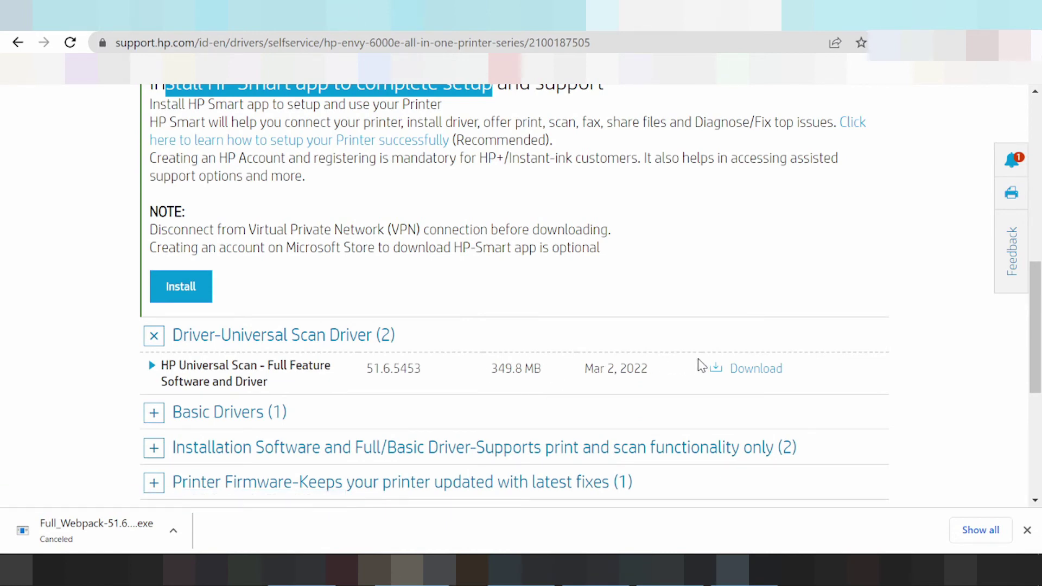
# Step: Download HP Universal Scan - Full Feature Software and Driver 51.6.5453
pyautogui.click(745, 372)
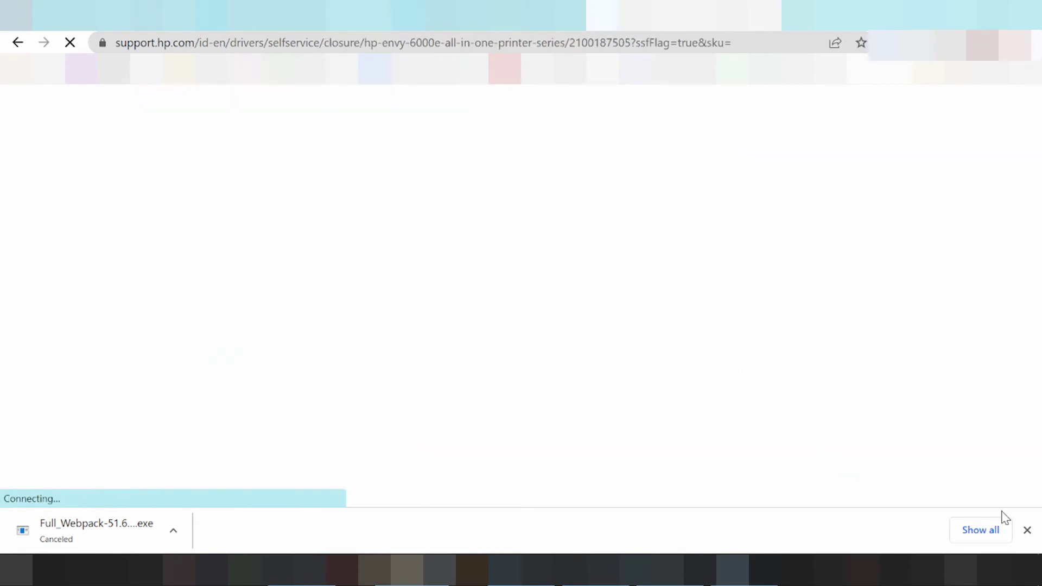
# Step: Close the browser's recent-downloads shelf on the install instructions page
pyautogui.click(1029, 530)
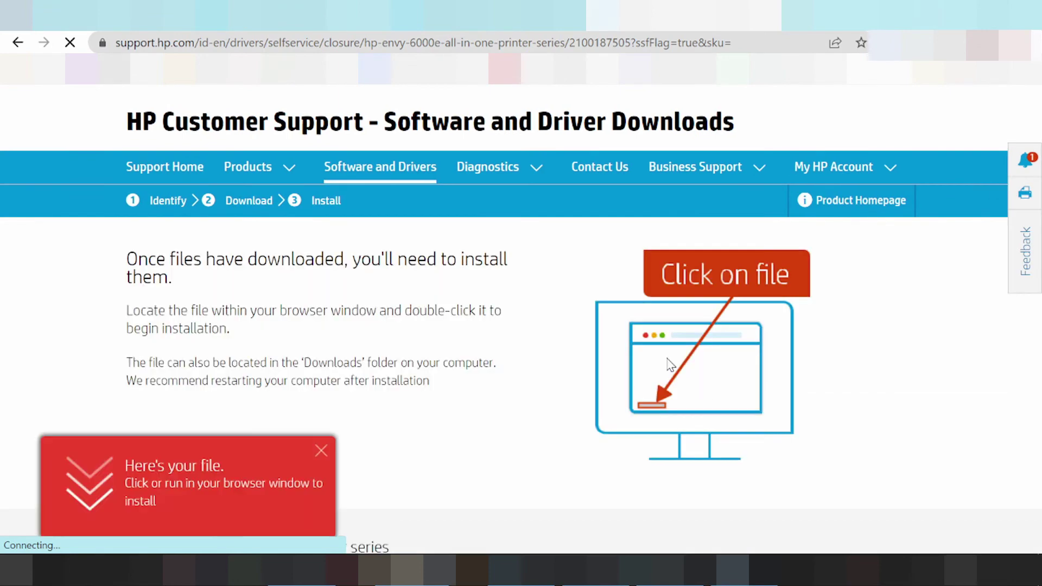